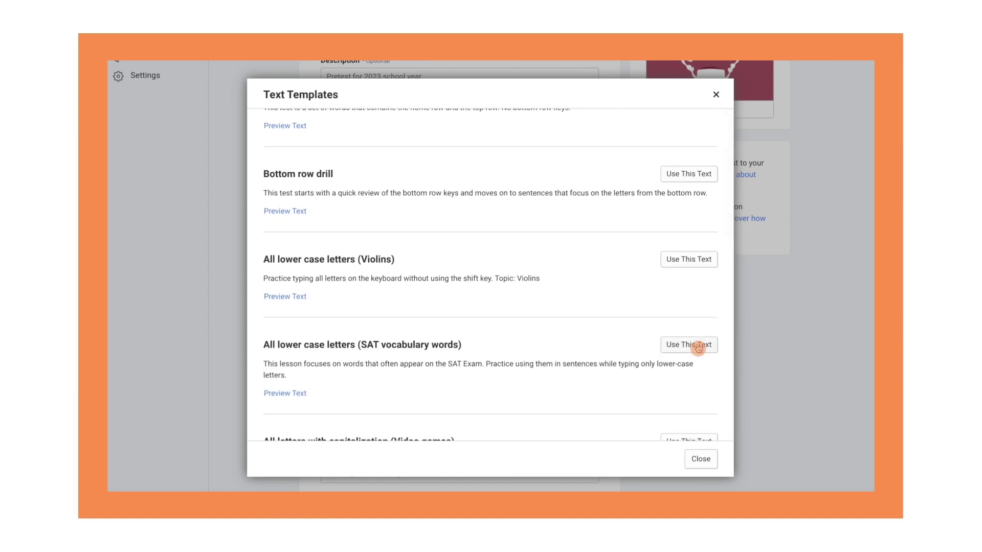
# Use the "All lower case letters (SAT vocabulary words)" template as the test's text
pyautogui.click(699, 345)
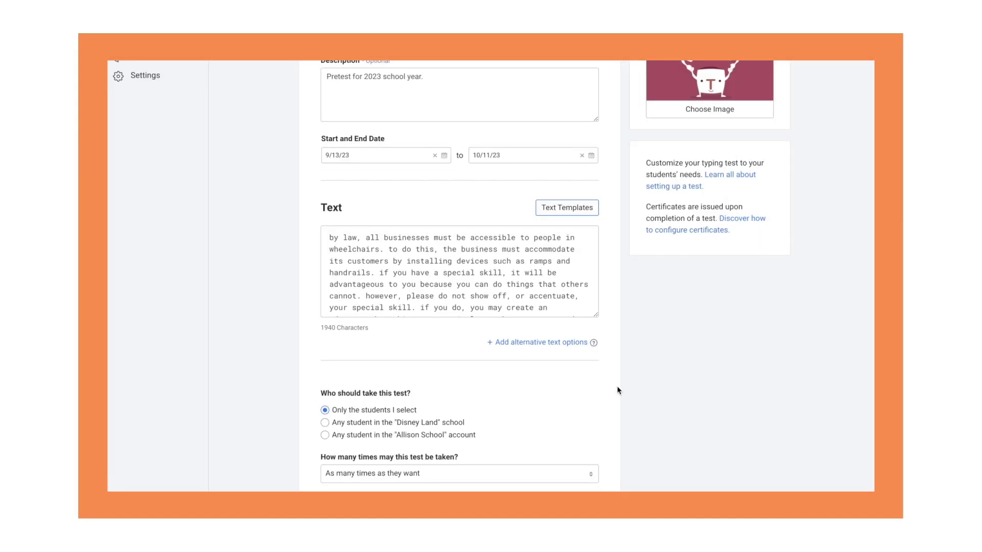
# Add the alternative text "twinkle twinkle little star, how I wonder what you are. up above the world so high, like a diamond in the sky."
pyautogui.click(562, 343)
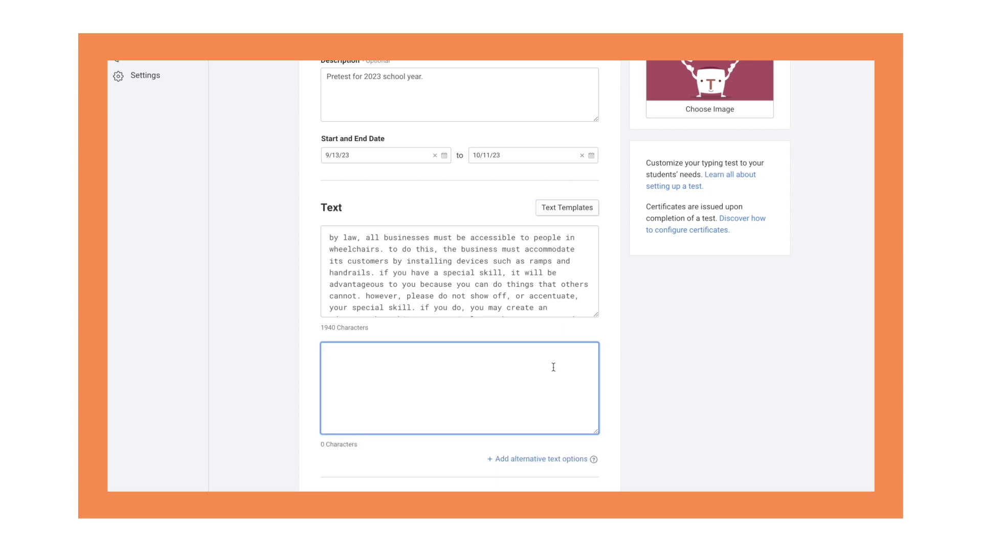
pyautogui.write('twinkle twinkle little star, how ')
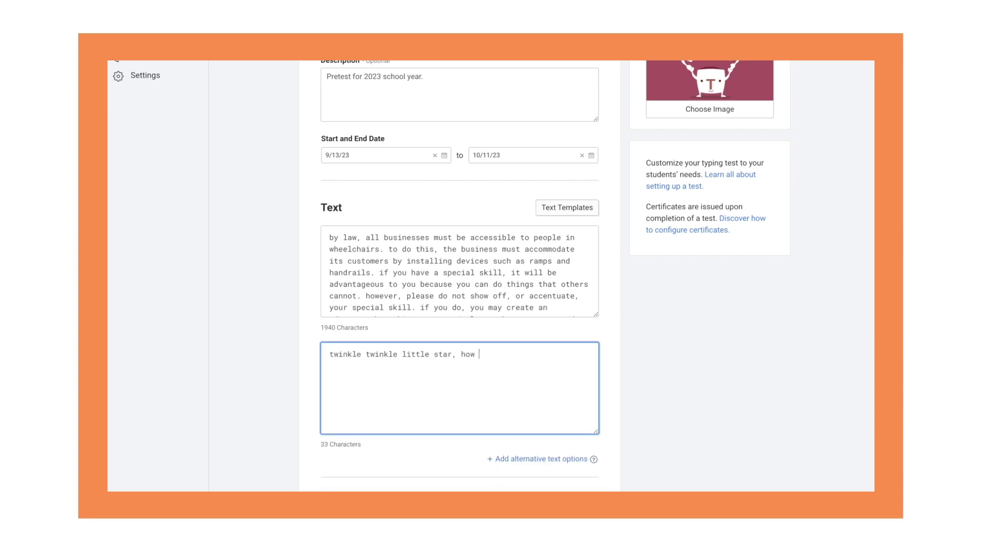
pyautogui.write('I wonder what you are.')
pyautogui.press('Return')
pyautogui.write('up above the worl')
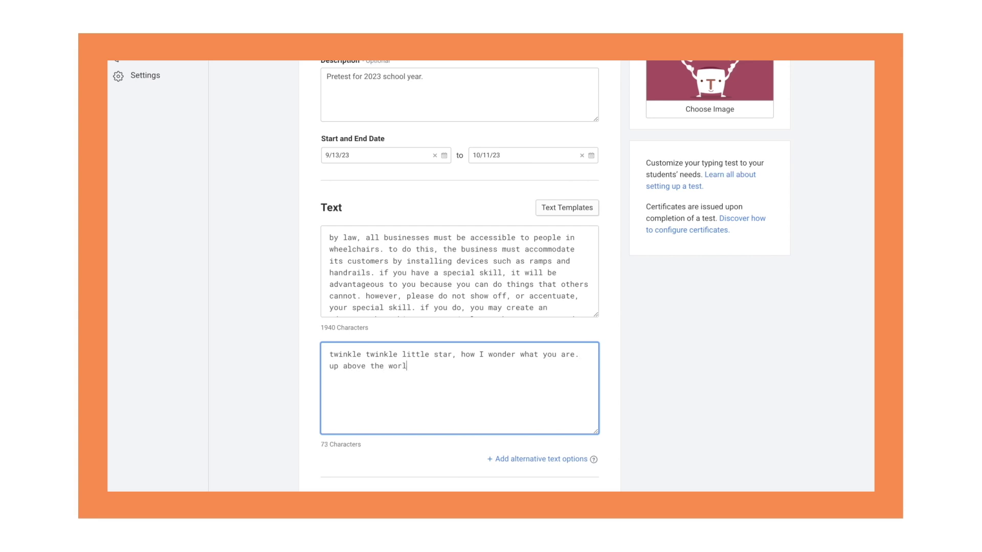
pyautogui.write('d so high, like a diamond in the sky.')
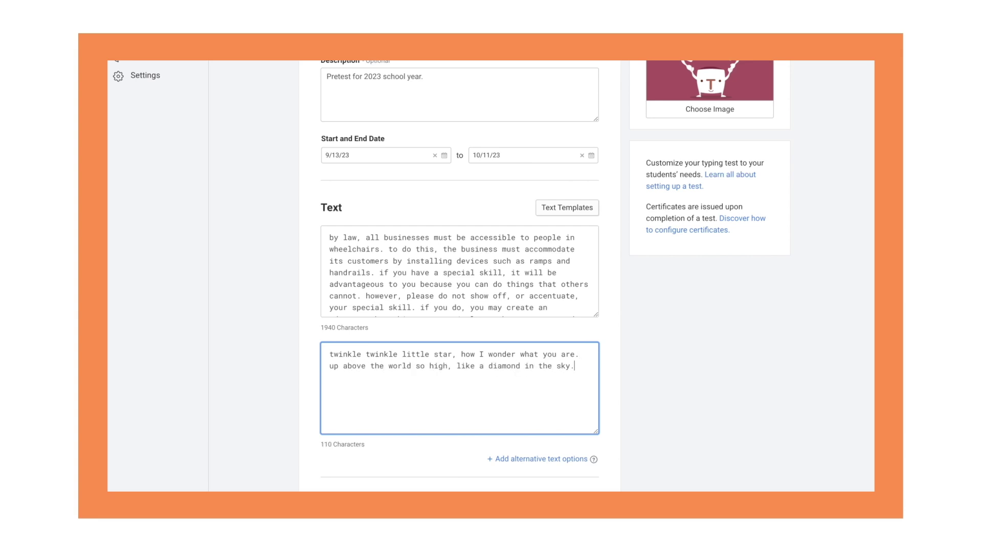
# Change the test's image to the picture of a blue butterfly on a green seedling
pyautogui.scroll(3, 493, 272)
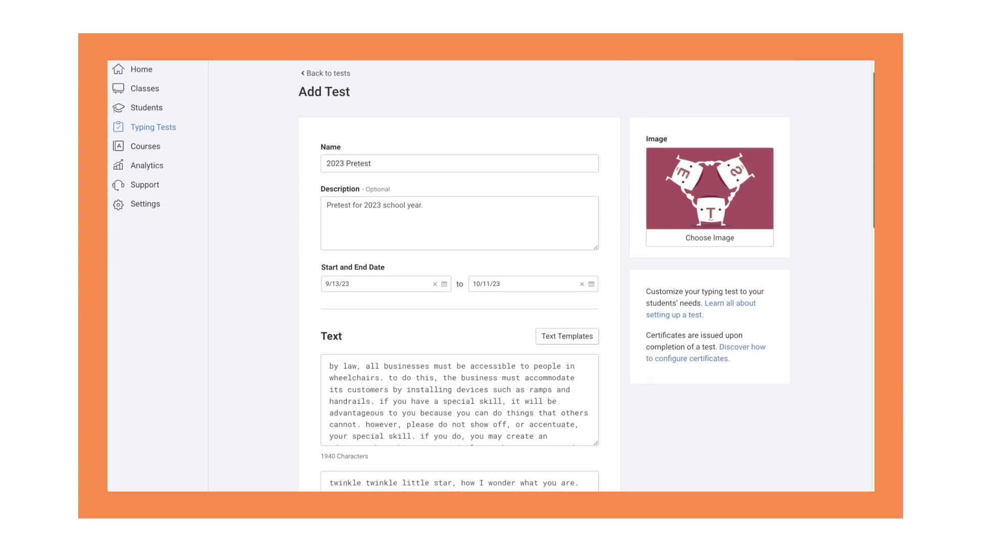
pyautogui.click(716, 251)
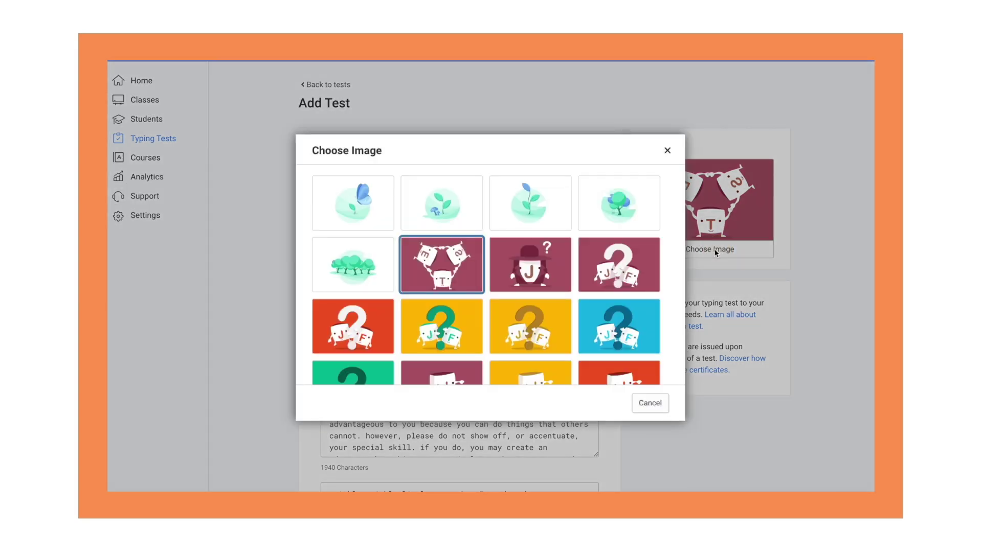
pyautogui.click(356, 214)
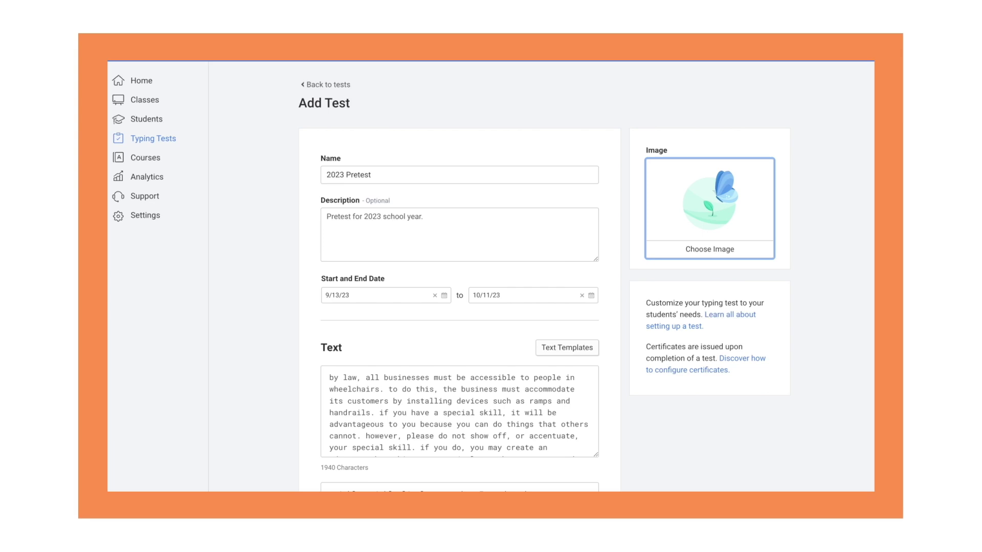
# Allow the test to be taken 2 times and enable a time limit of 8 minutes
pyautogui.scroll(-4, 491, 274)
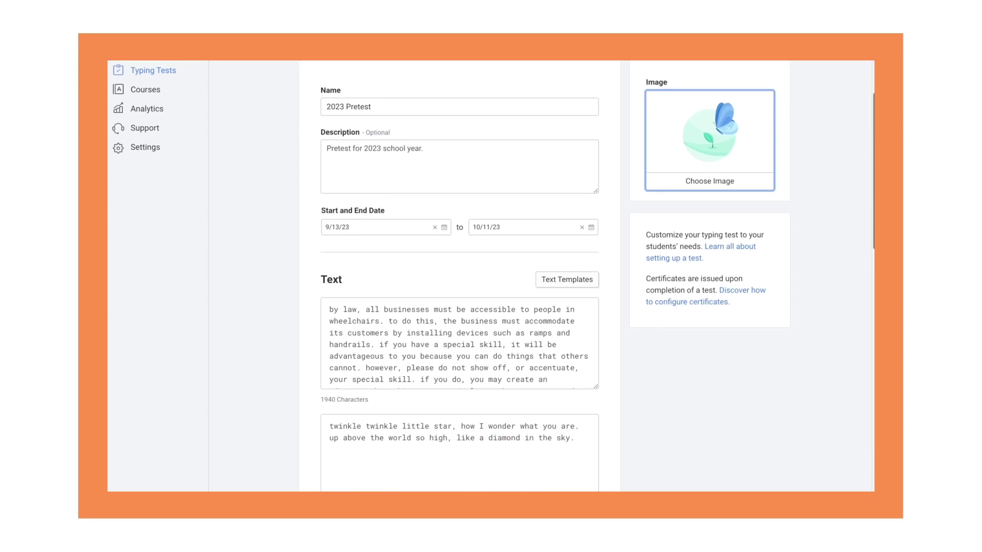
pyautogui.scroll(-6, 491, 276)
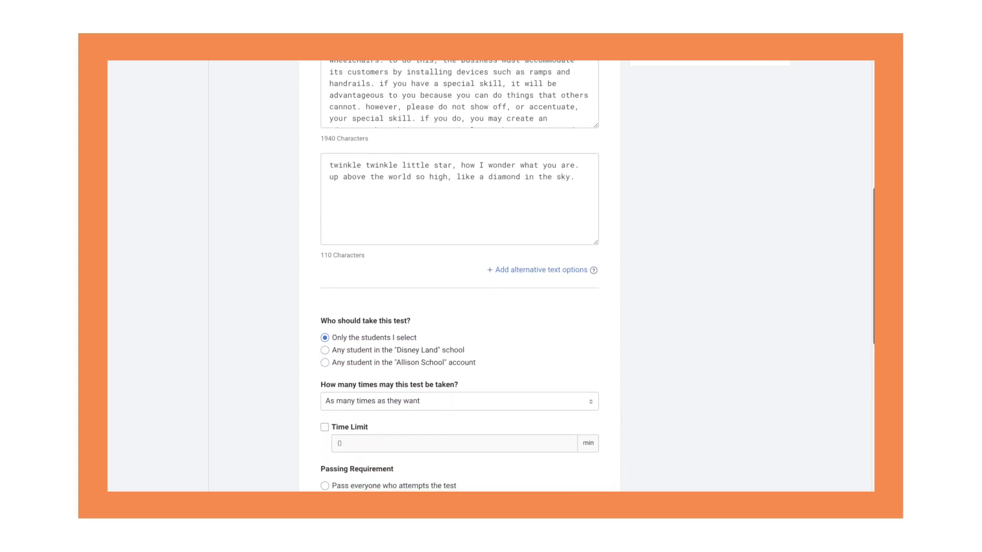
pyautogui.scroll(-3, 374, 155)
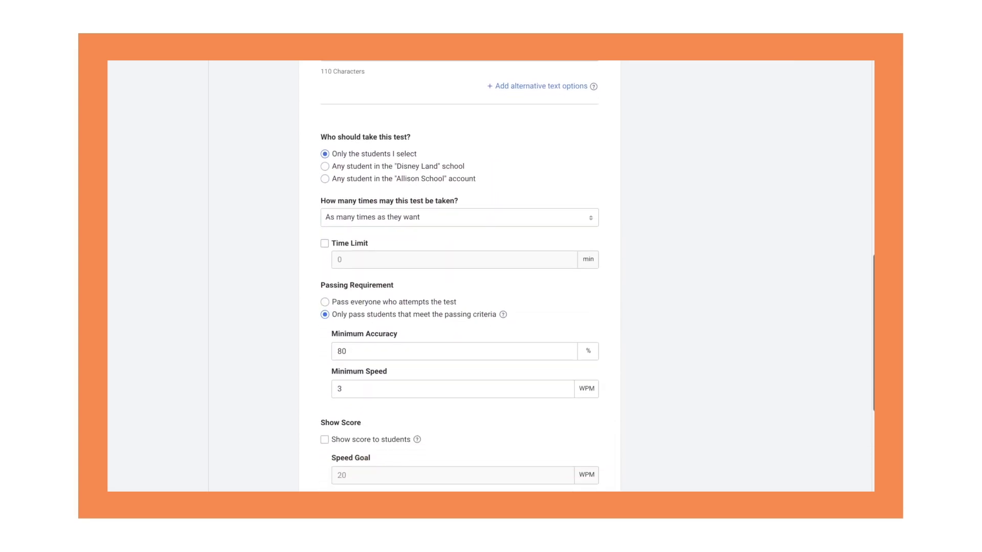
pyautogui.click(374, 154)
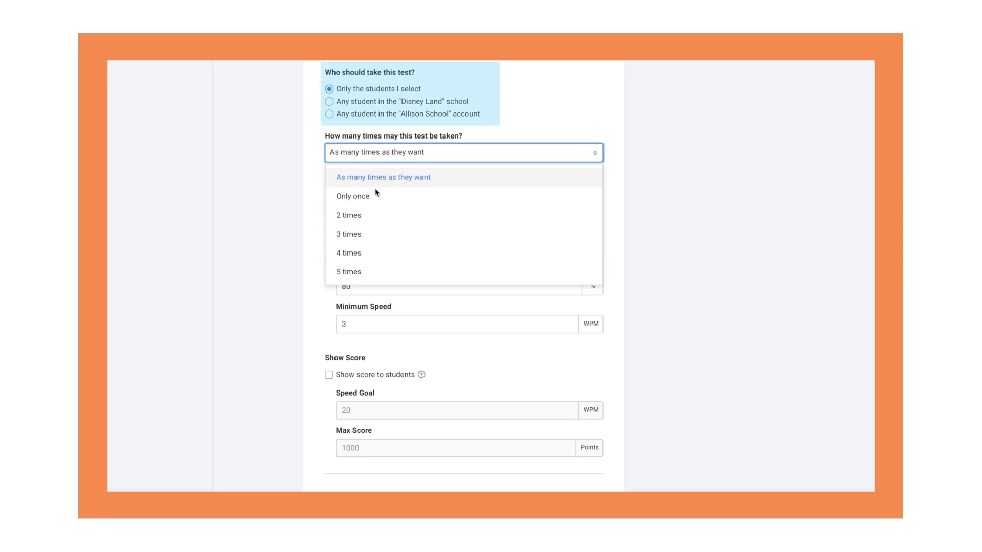
pyautogui.click(374, 212)
pyautogui.click(329, 179)
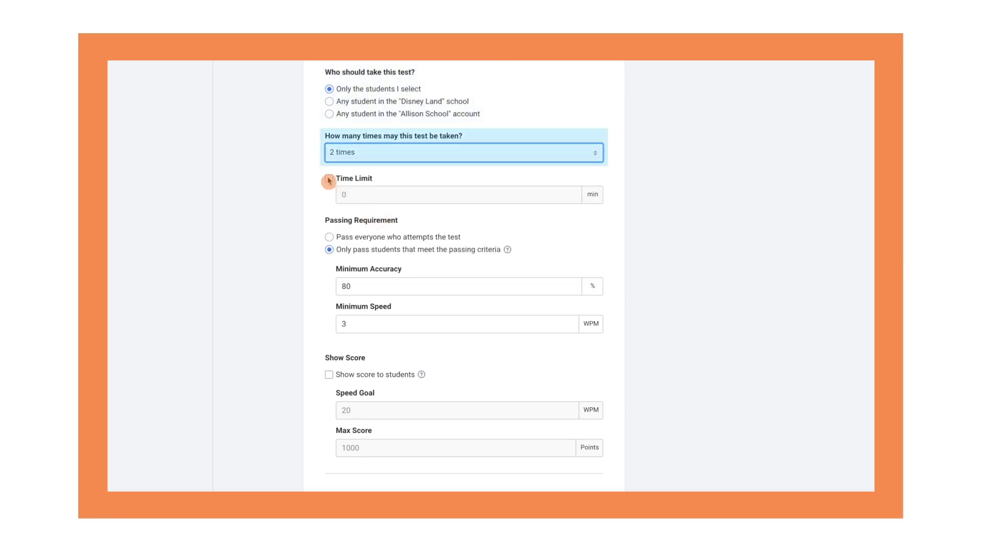
pyautogui.doubleClick(372, 196)
pyautogui.write('8')
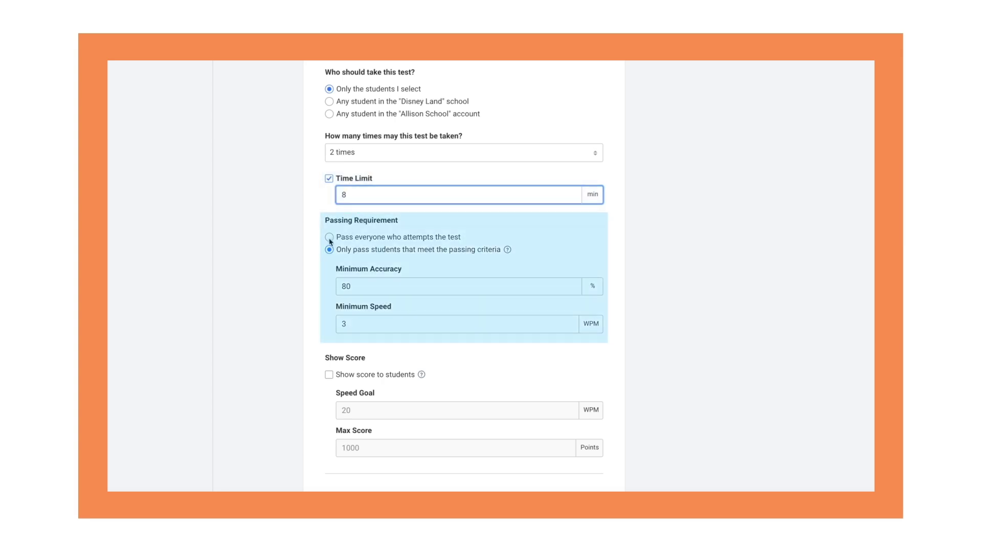
# Set the passing requirement to pass everyone who attempts the test, and show scores to students with a speed goal of 25 WPM
pyautogui.click(329, 238)
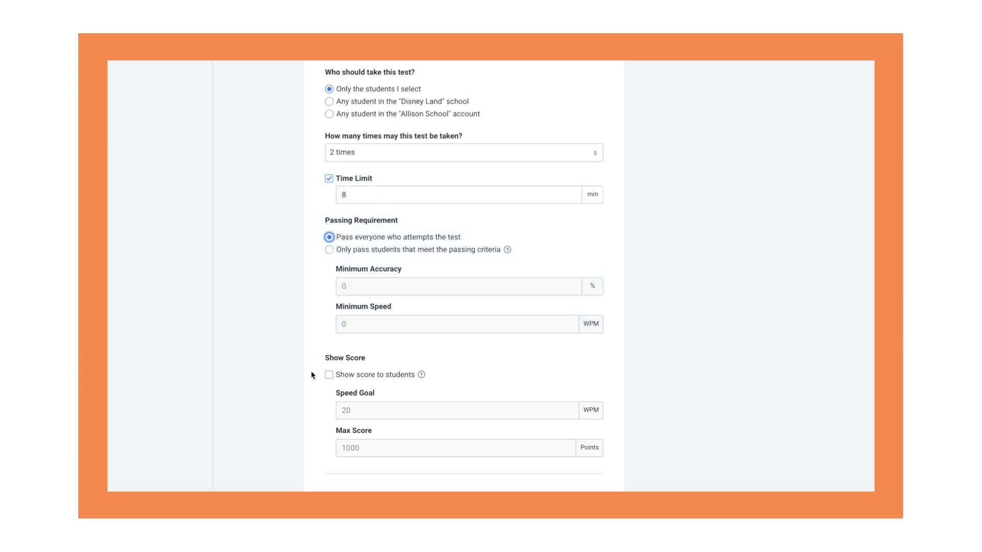
pyautogui.click(329, 375)
pyautogui.click(363, 409)
pyautogui.press('BackSpace')
pyautogui.click(612, 411)
# Disable backspace, issue a certificate to students who finish the test, and create the test
pyautogui.scroll(-3, 611, 412)
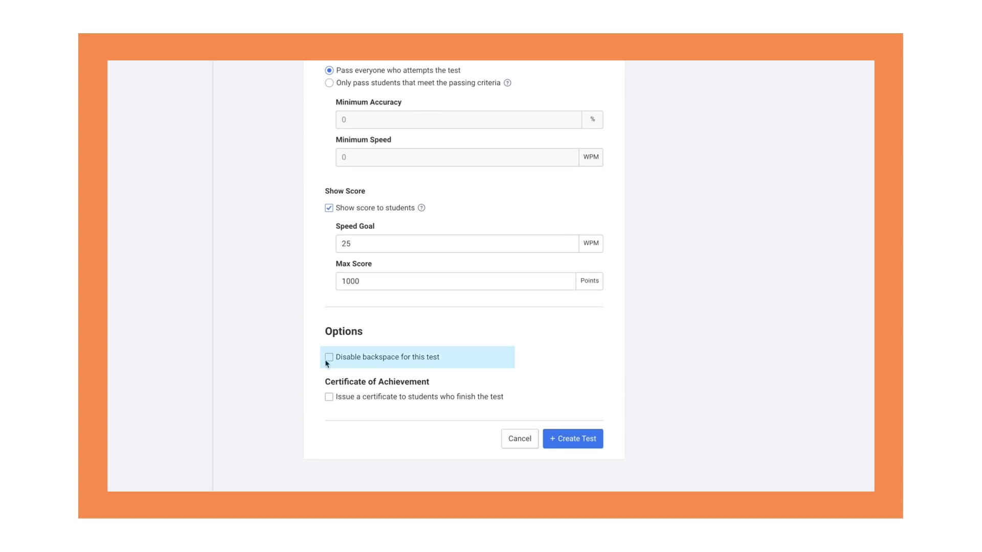
pyautogui.click(328, 360)
pyautogui.click(329, 398)
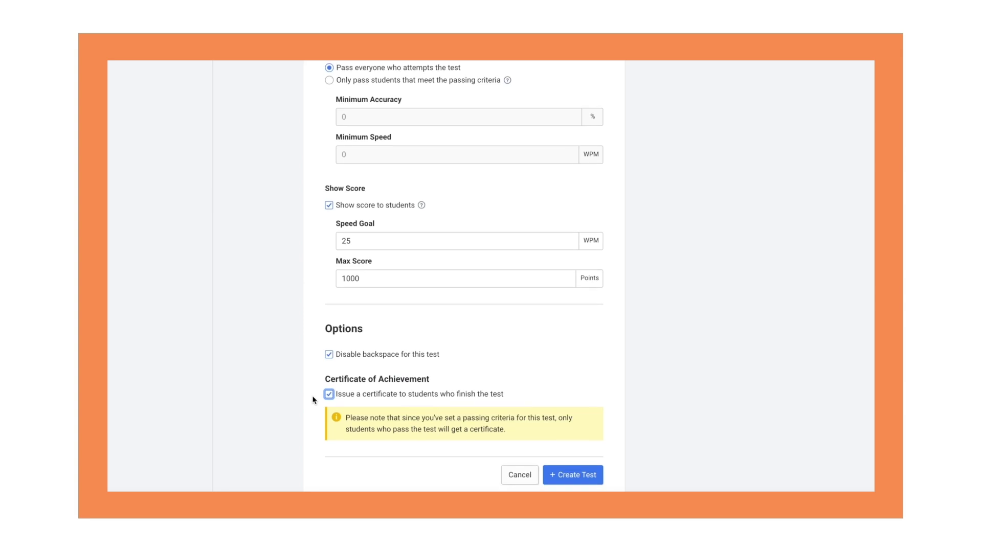
pyautogui.scroll(-1, 314, 401)
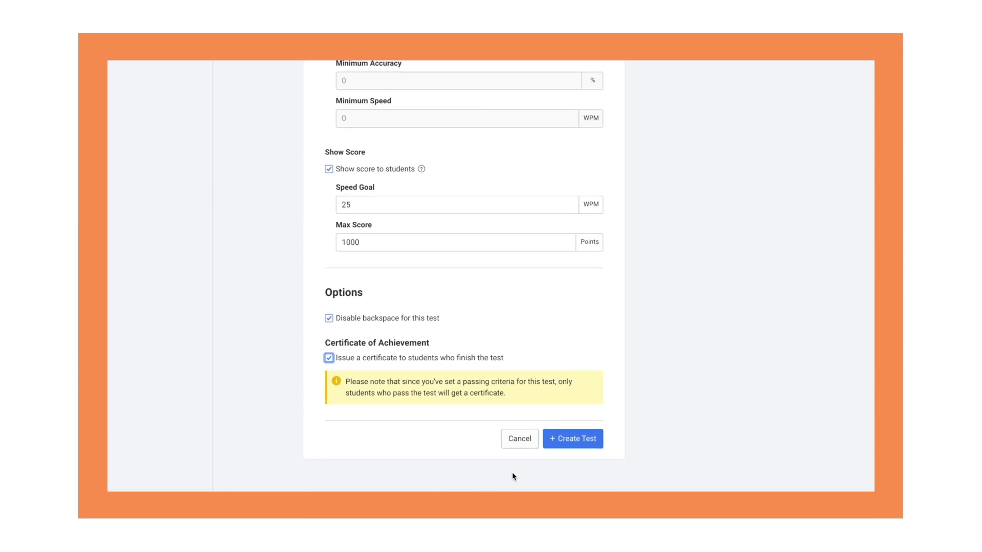
pyautogui.click(570, 440)
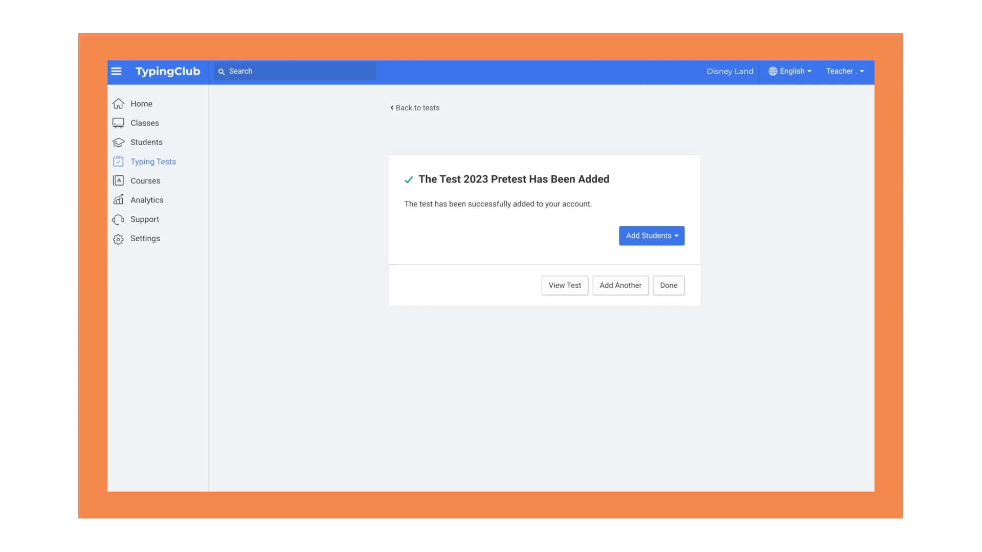
# Assign all students from Class 1 to the new 2023 Pretest
pyautogui.click(673, 233)
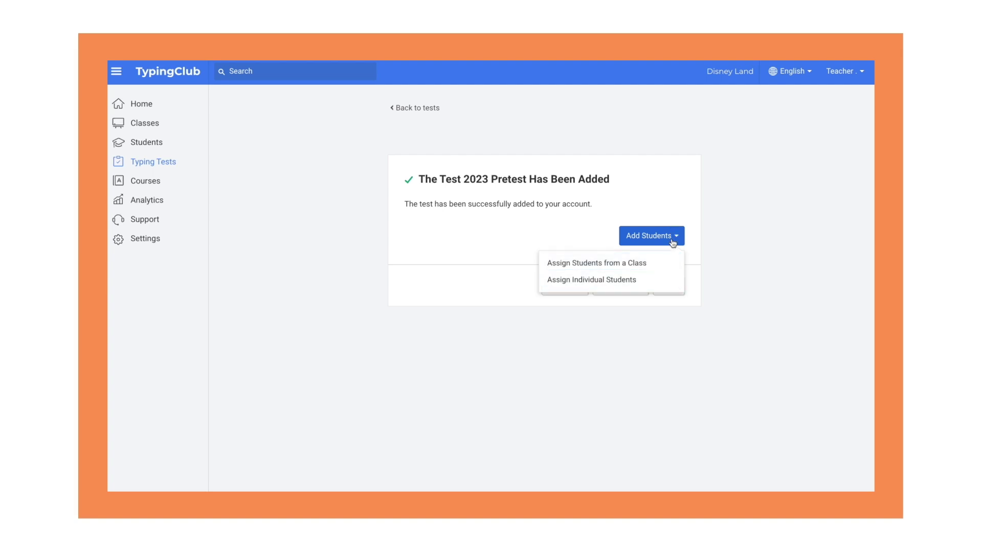
pyautogui.click(668, 264)
pyautogui.click(272, 244)
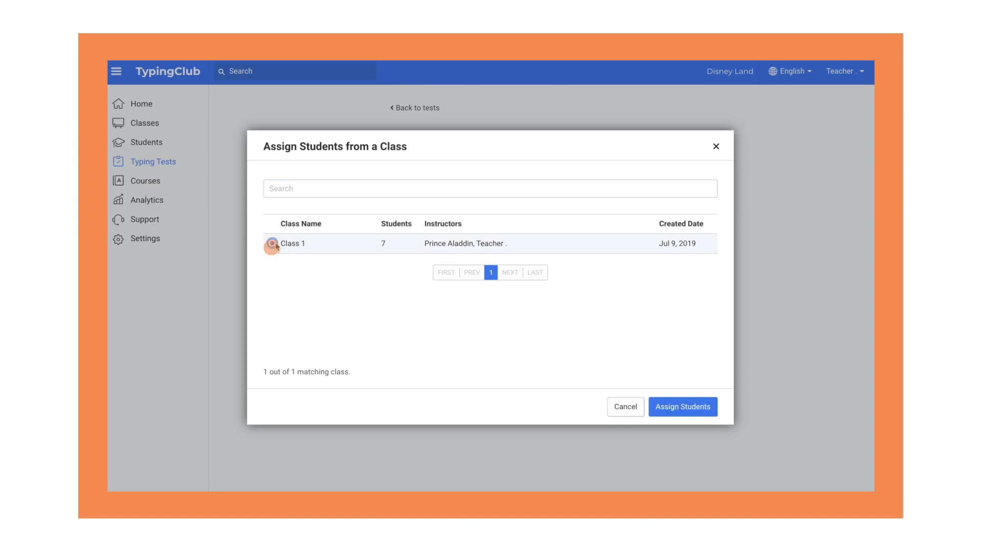
pyautogui.click(688, 407)
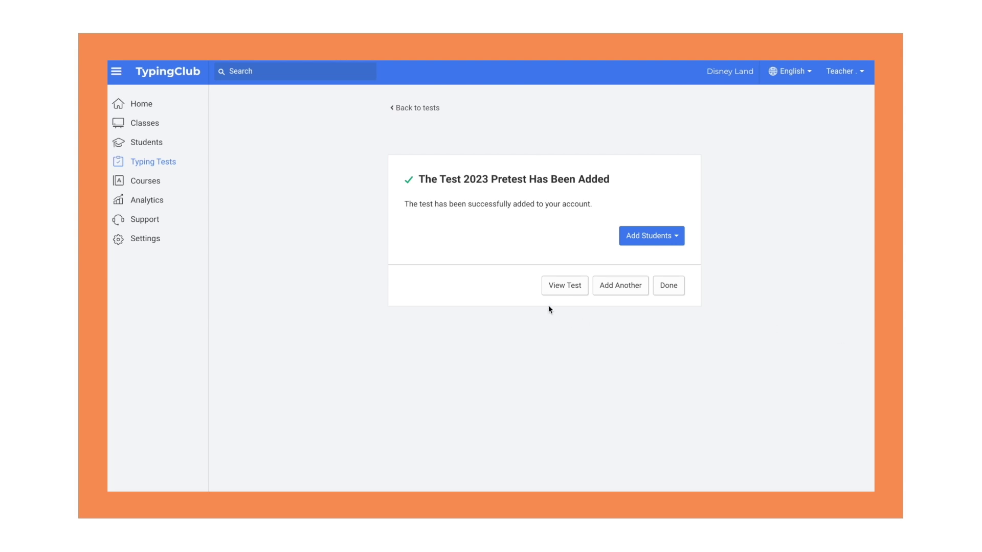
# View the created test and review its overview, including active dates, creation details and text
pyautogui.click(561, 288)
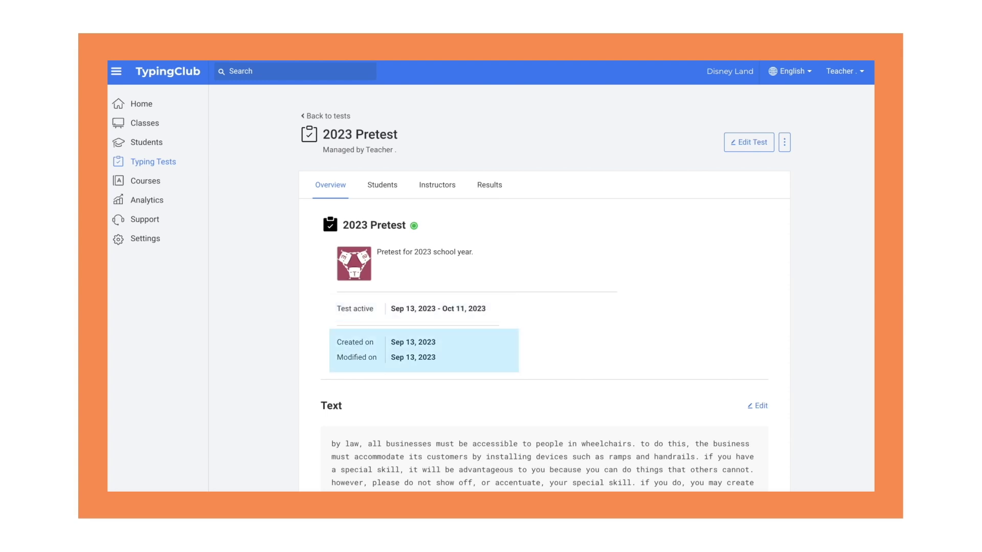
pyautogui.scroll(-2, 491, 276)
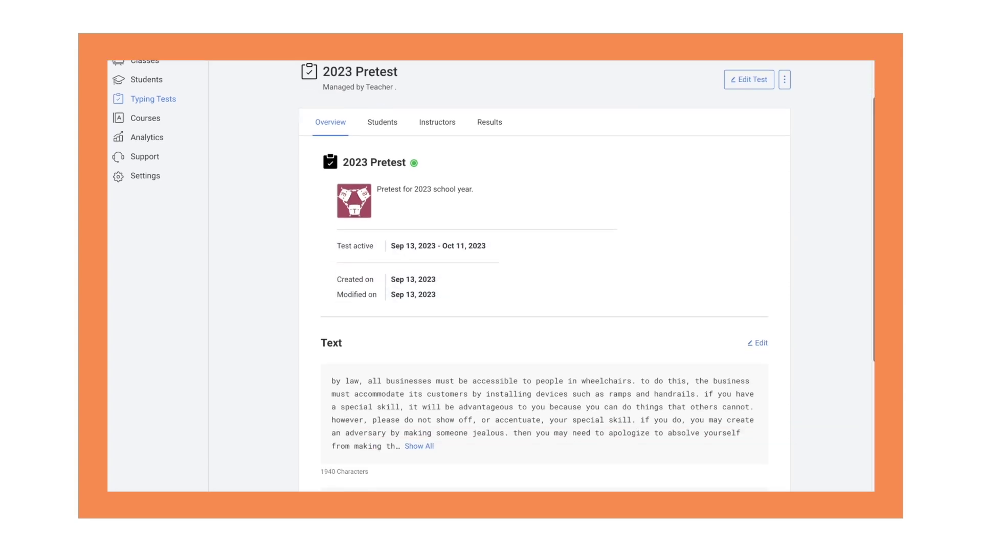
pyautogui.scroll(-1, 491, 276)
pyautogui.scroll(-3, 491, 276)
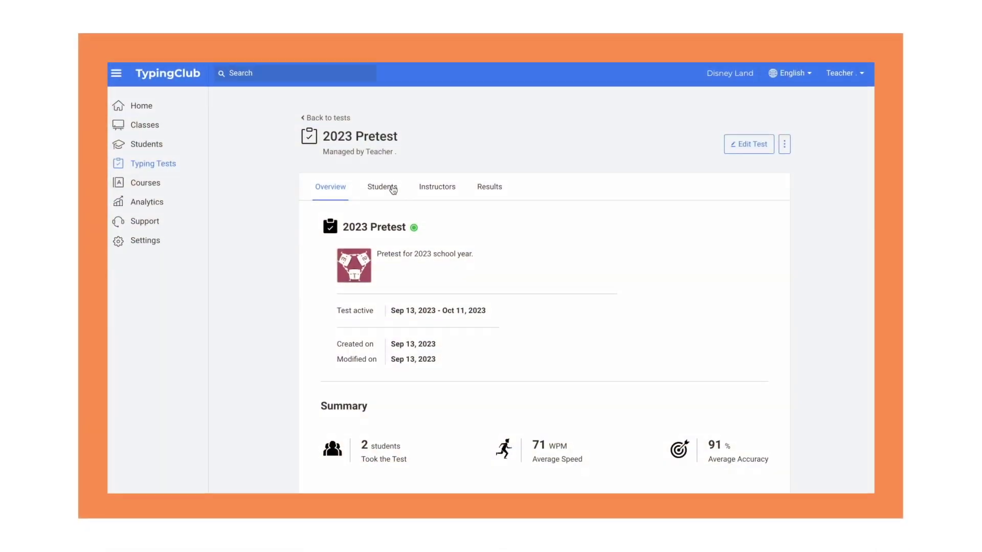
# Add the individual 5th-grade student to the test's assigned students
pyautogui.click(392, 190)
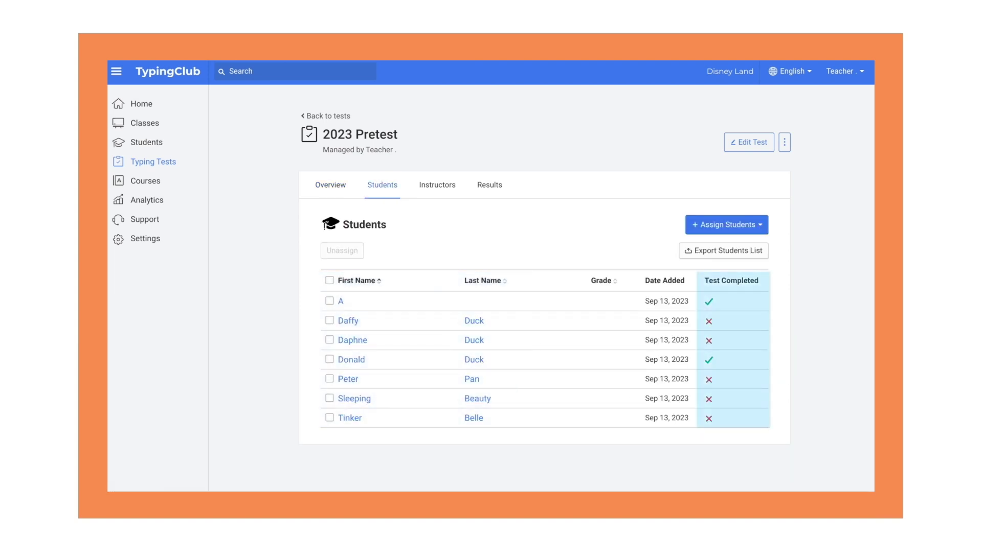
pyautogui.click(761, 226)
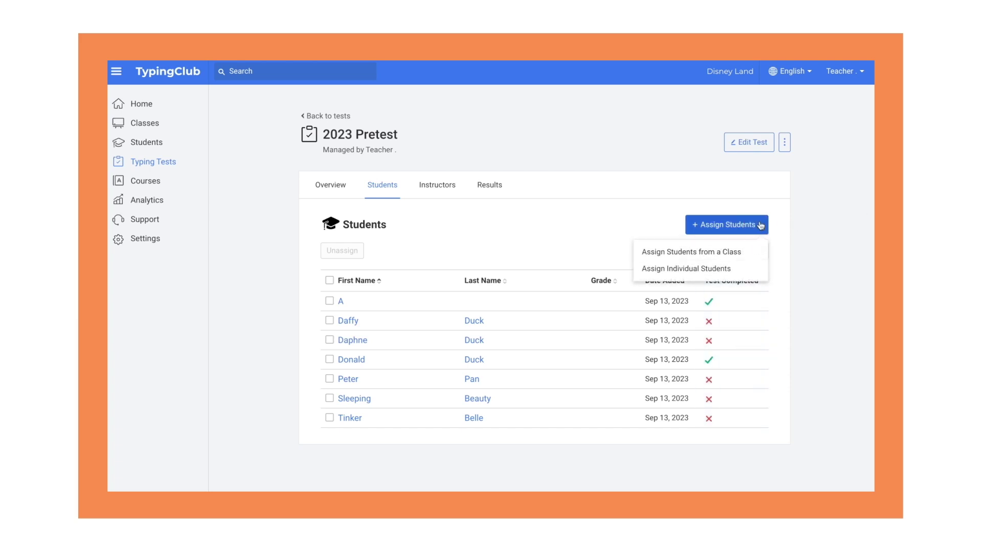
pyautogui.click(754, 270)
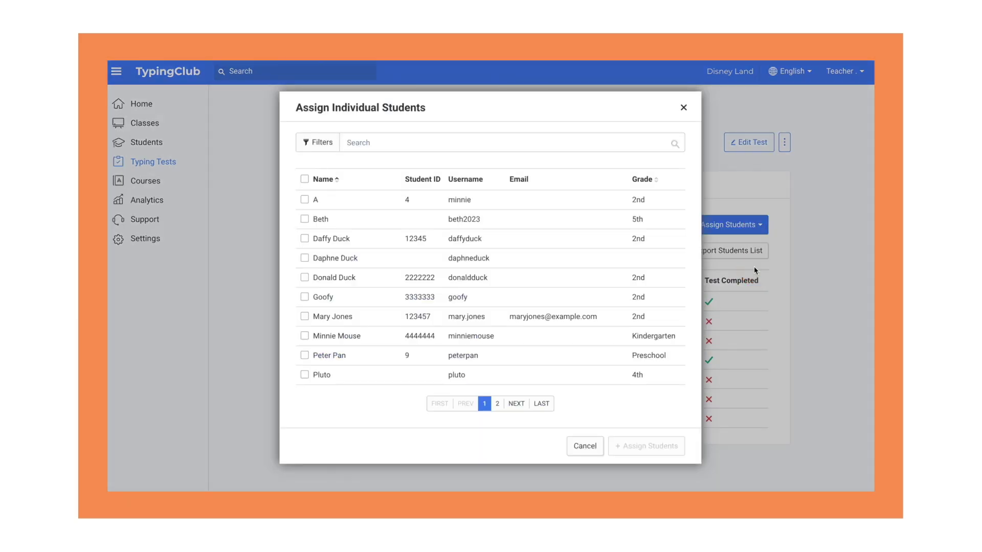
pyautogui.click(304, 219)
pyautogui.click(648, 447)
# Unassign the sixth listed student from the test and export the students list
pyautogui.click(329, 398)
pyautogui.click(333, 253)
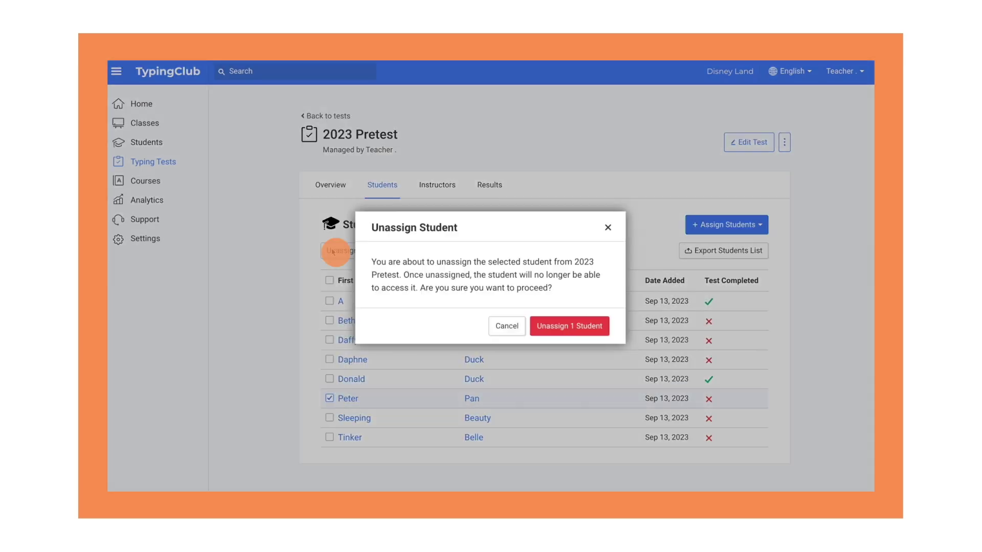
pyautogui.click(569, 326)
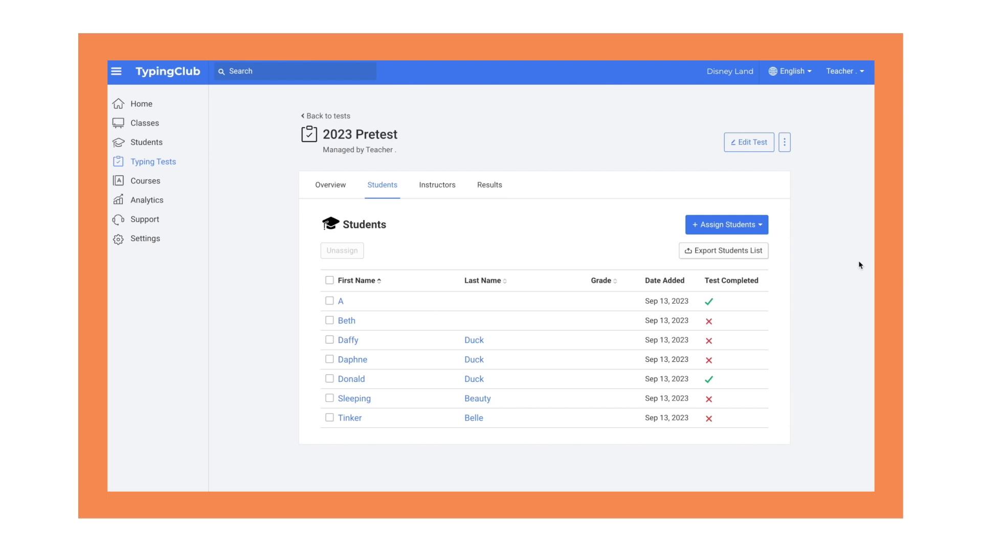
pyautogui.click(741, 253)
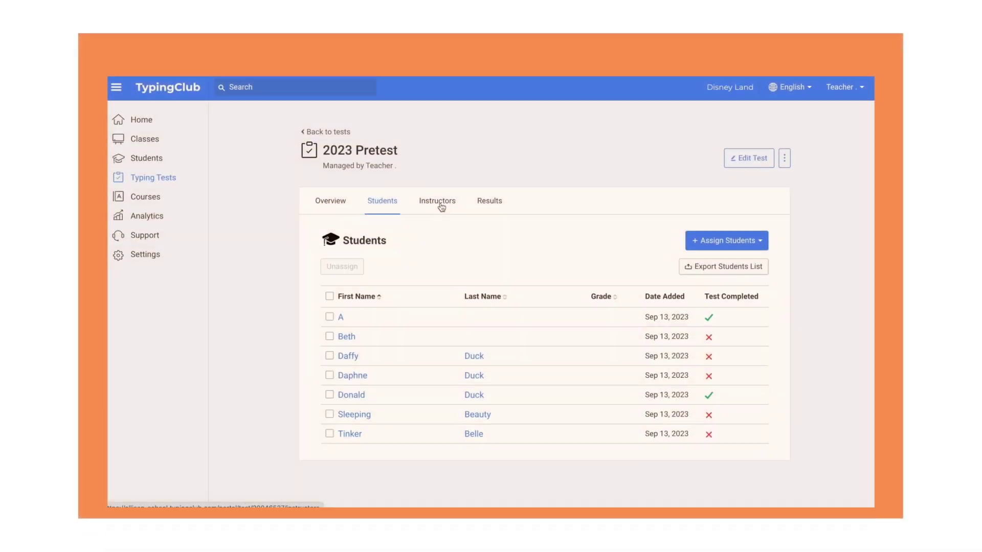
# Review the test's instructors and its results, including top performances and collective average performance
pyautogui.click(439, 201)
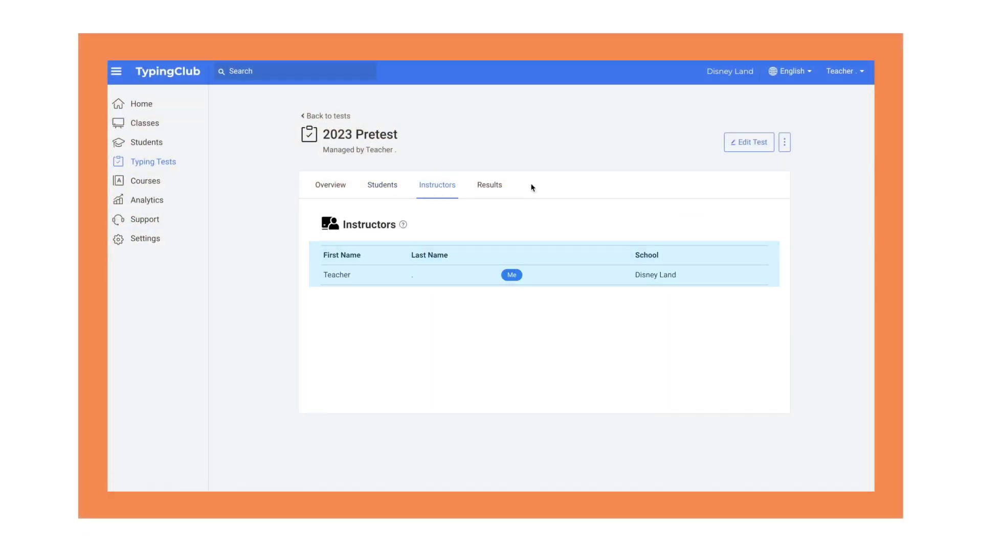
pyautogui.click(494, 189)
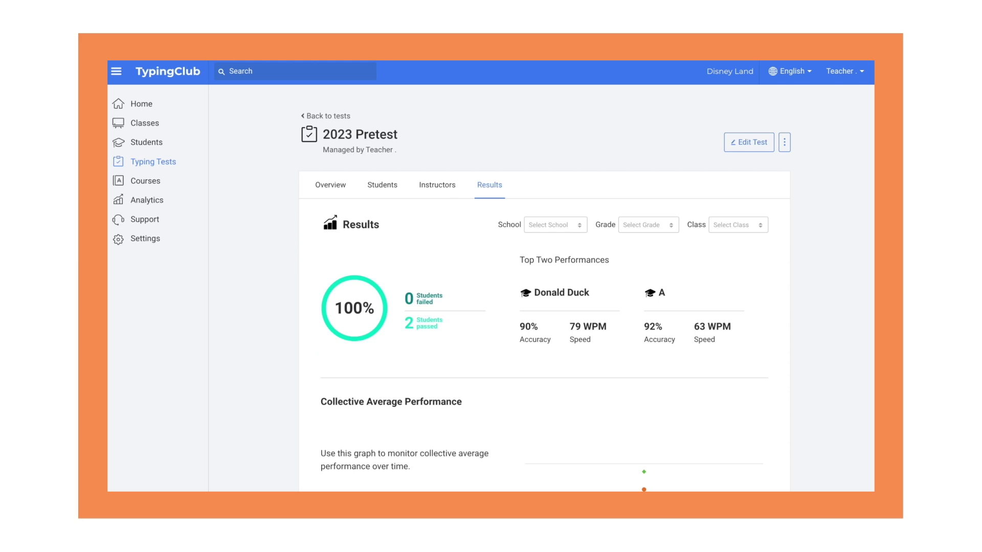
pyautogui.scroll(-3, 491, 276)
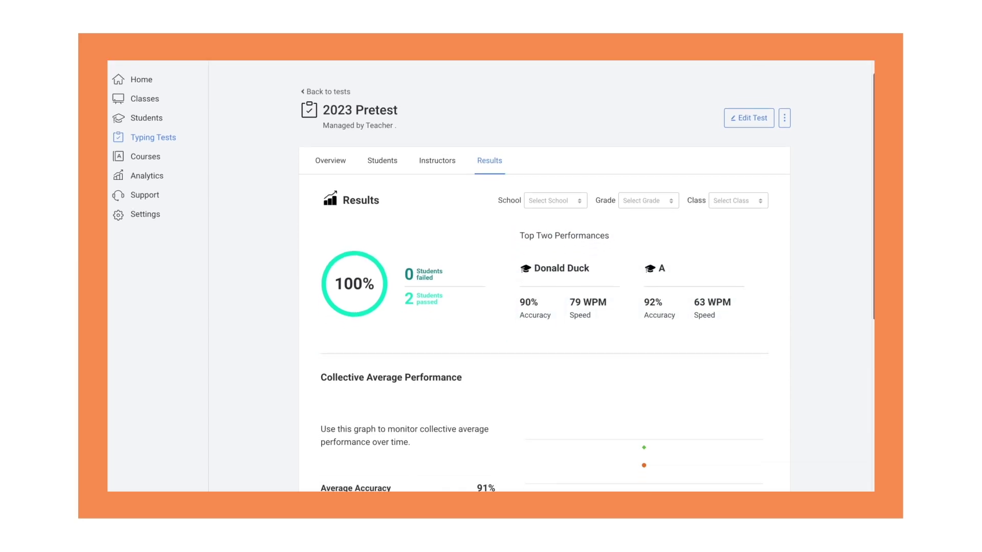
pyautogui.scroll(-3, 491, 277)
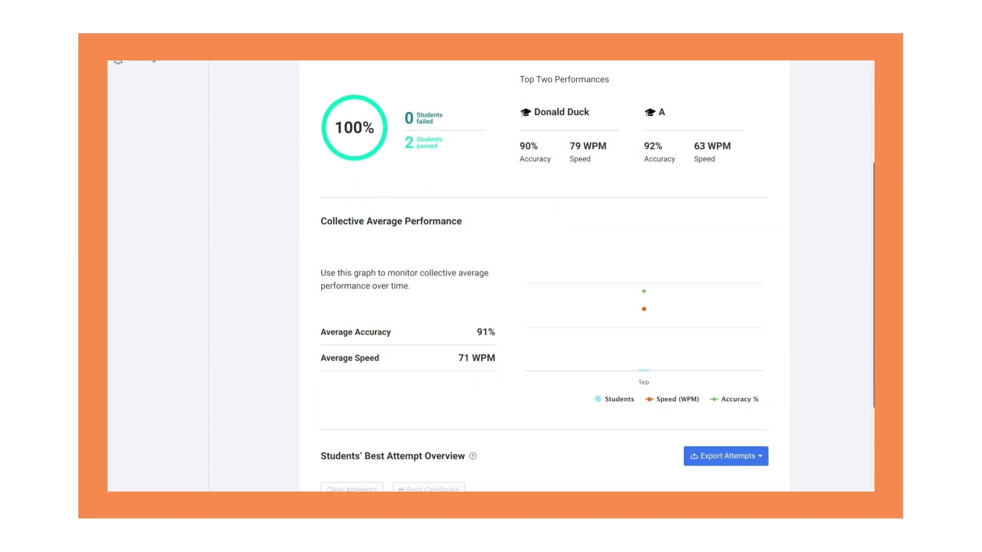
# Export all attempts from the Students' Best Attempt Overview in the test results
pyautogui.scroll(-1, 491, 276)
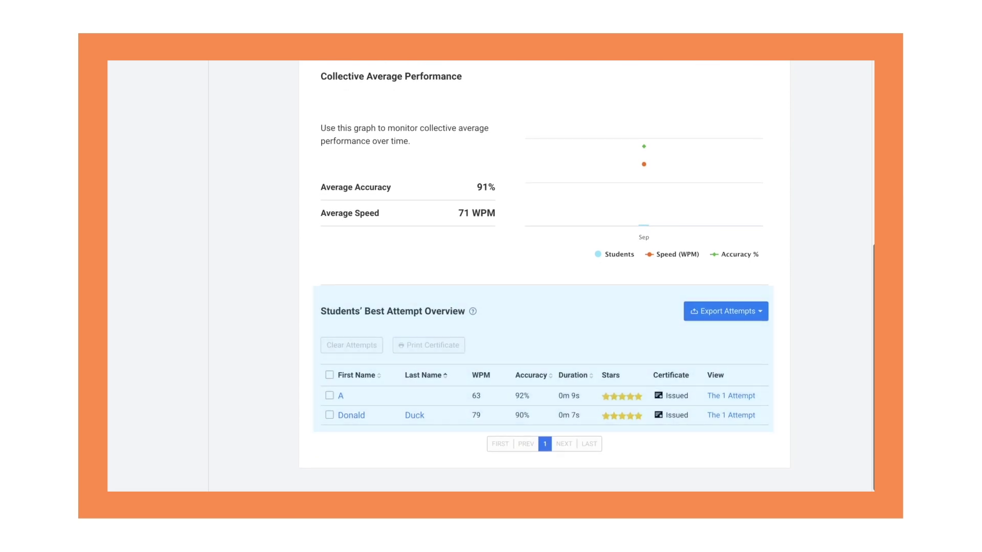
pyautogui.scroll(-1, 491, 276)
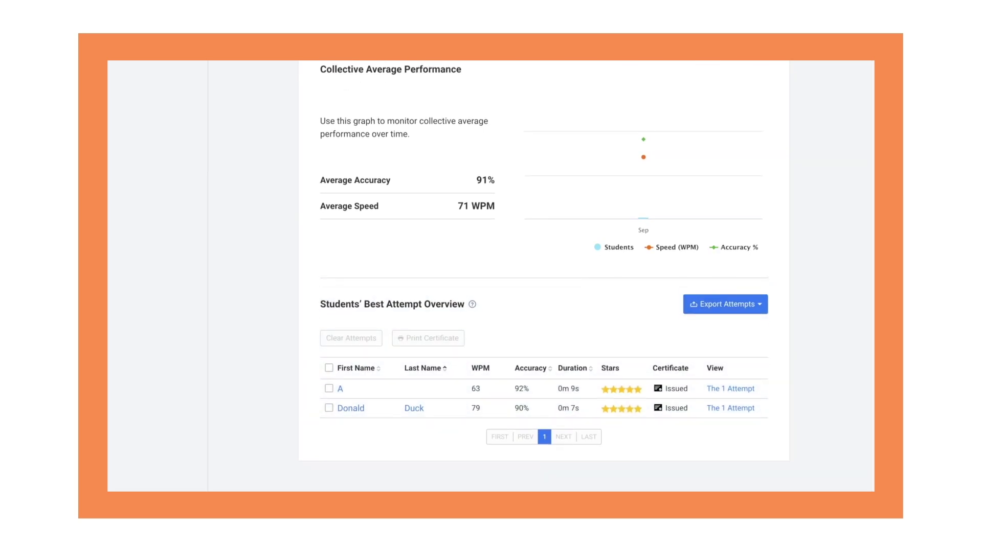
pyautogui.click(760, 304)
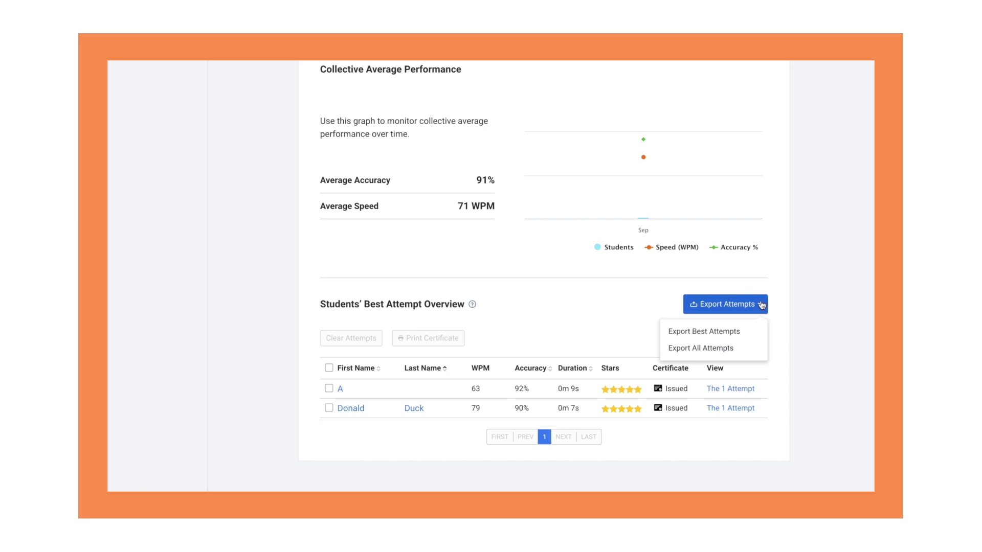
pyautogui.click(758, 349)
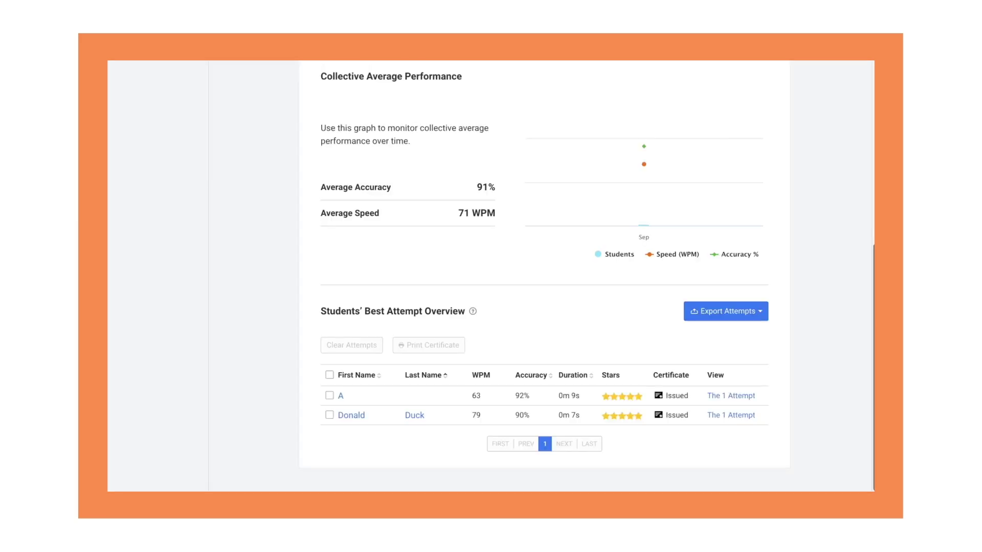
# Review the first listed student's individual attempt on the test and return to the test results
pyautogui.click(736, 396)
pyautogui.scroll(-1, 491, 270)
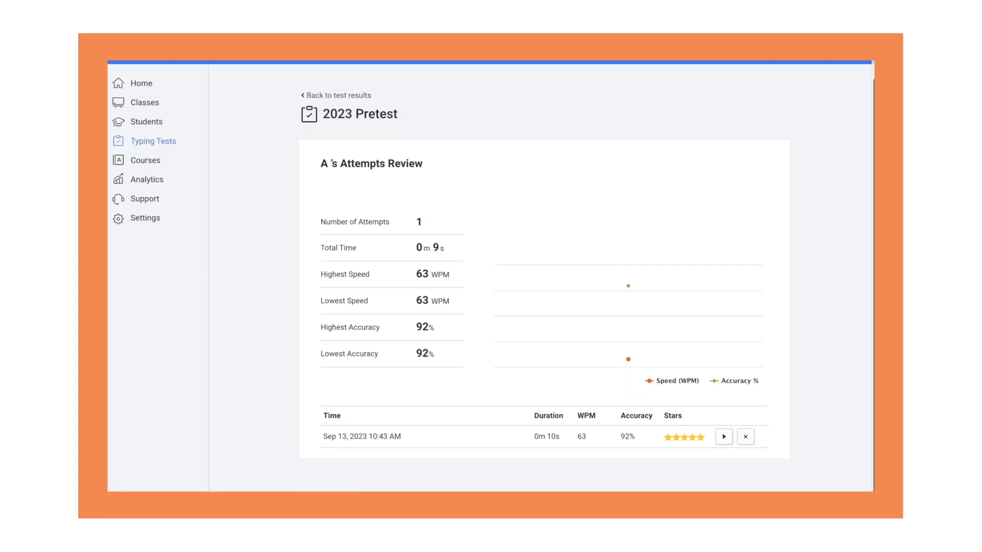
pyautogui.click(357, 96)
# Print the certificate for the first student in the Students' Best Attempt Overview
pyautogui.scroll(-5, 491, 276)
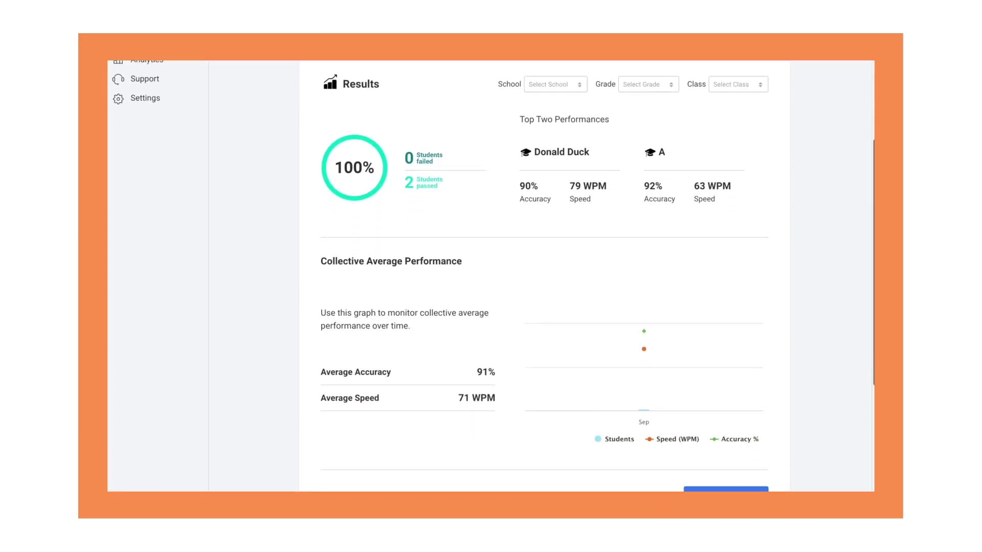
pyautogui.scroll(-2, 545, 276)
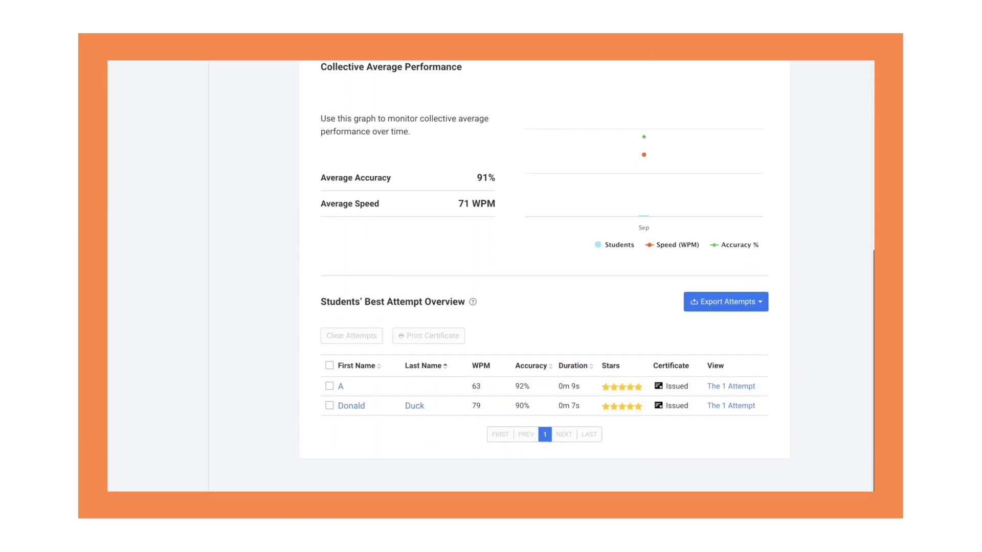
pyautogui.click(330, 387)
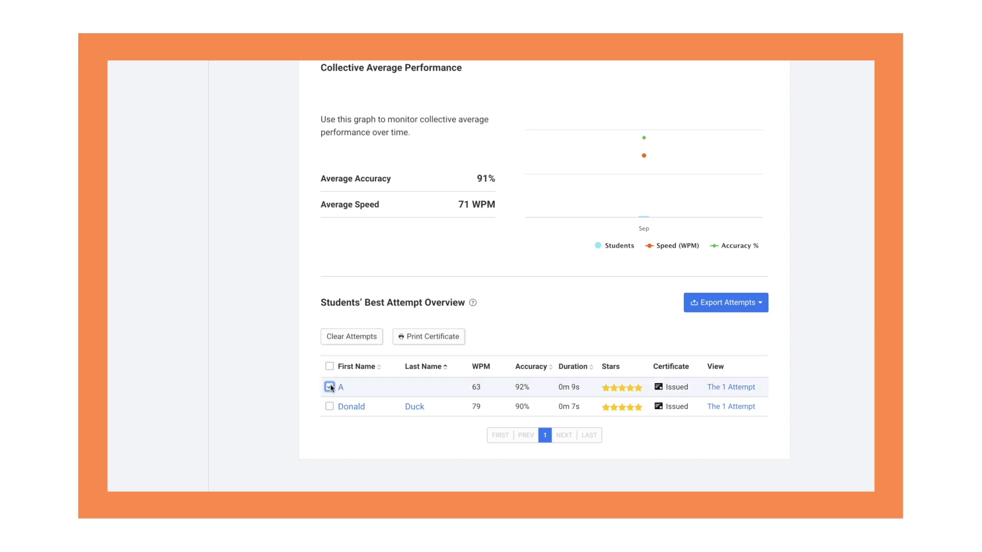
pyautogui.click(433, 340)
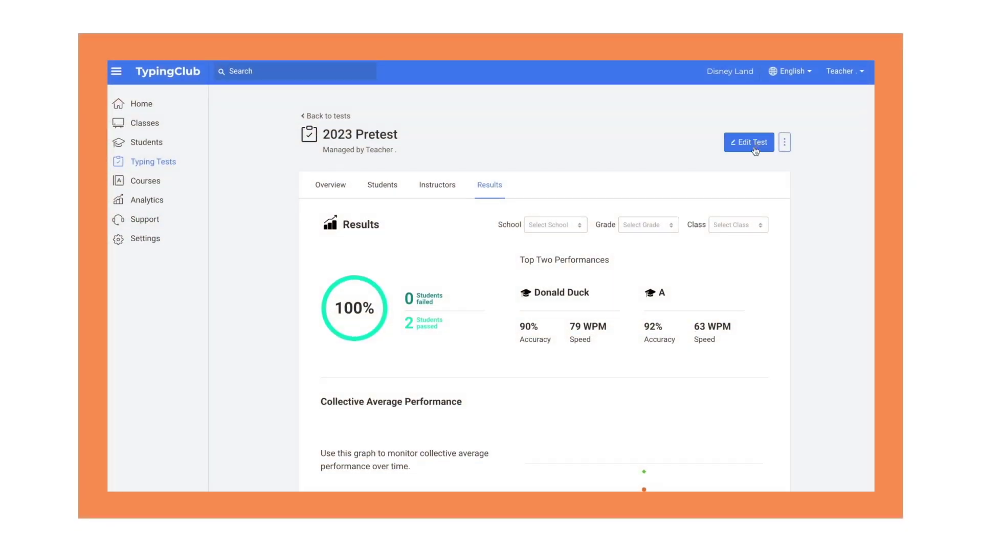
# Edit the 2023 Pretest so it may be taken only once, and update the test
pyautogui.click(749, 183)
pyautogui.scroll(-5, 491, 276)
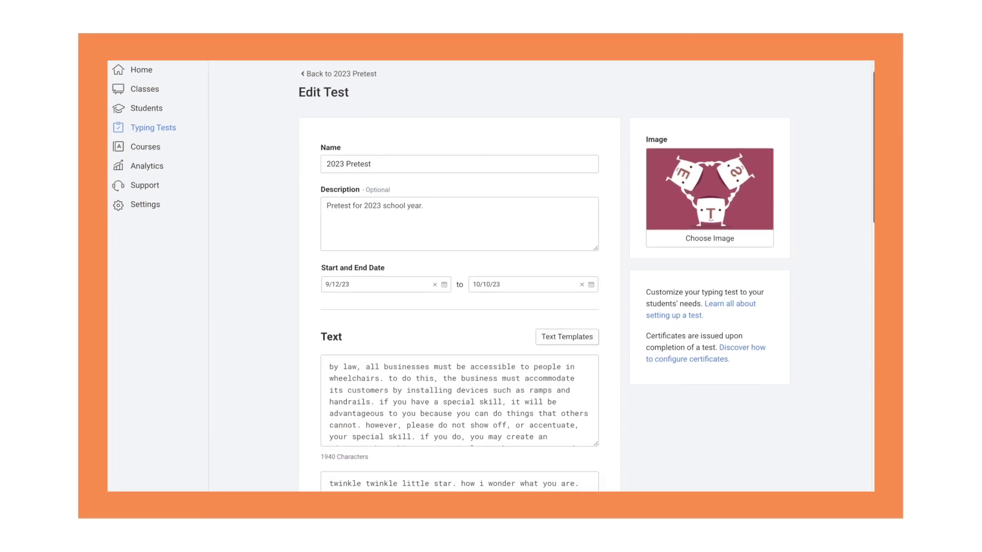
pyautogui.scroll(-6, 459, 276)
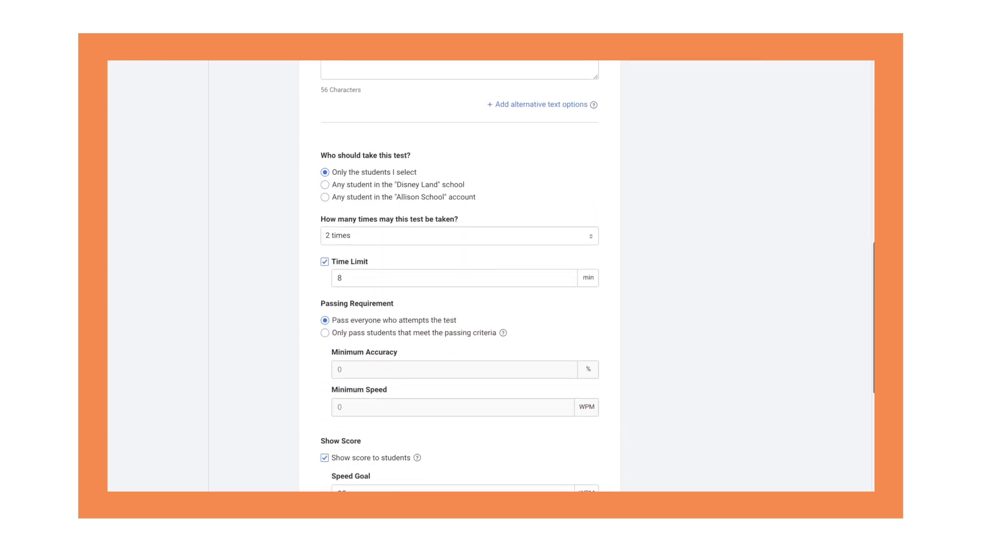
pyautogui.click(589, 237)
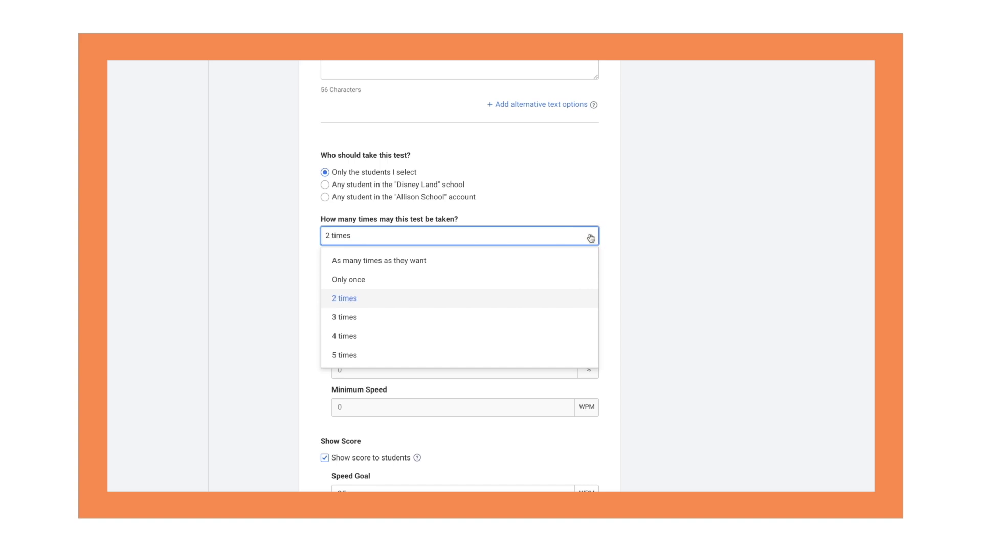
pyautogui.click(589, 279)
pyautogui.scroll(-4, 588, 280)
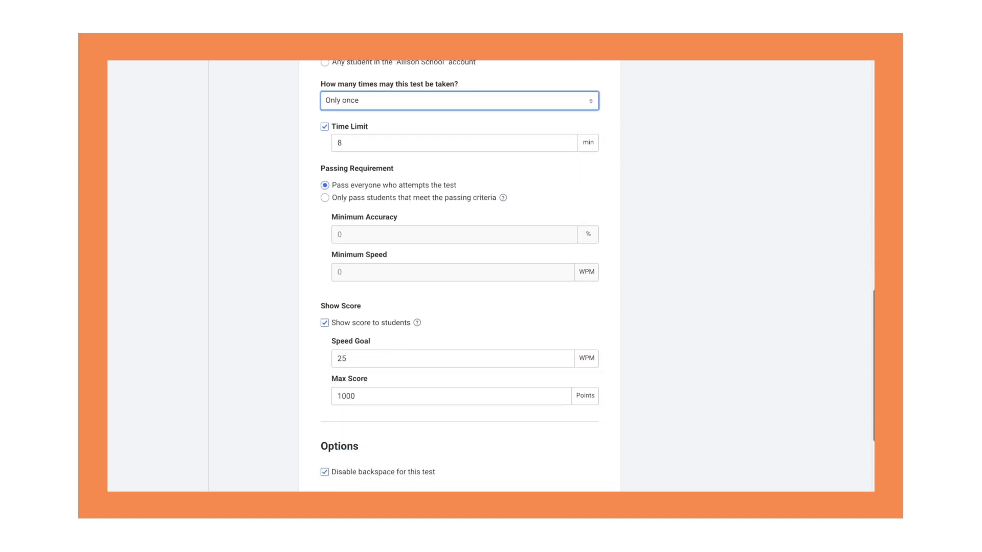
pyautogui.scroll(-2, 459, 276)
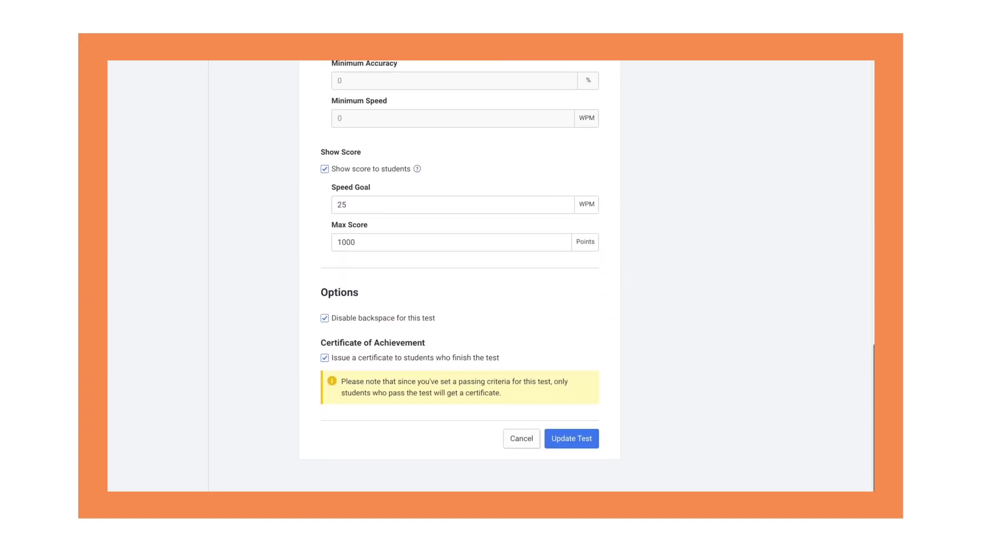
pyautogui.click(581, 439)
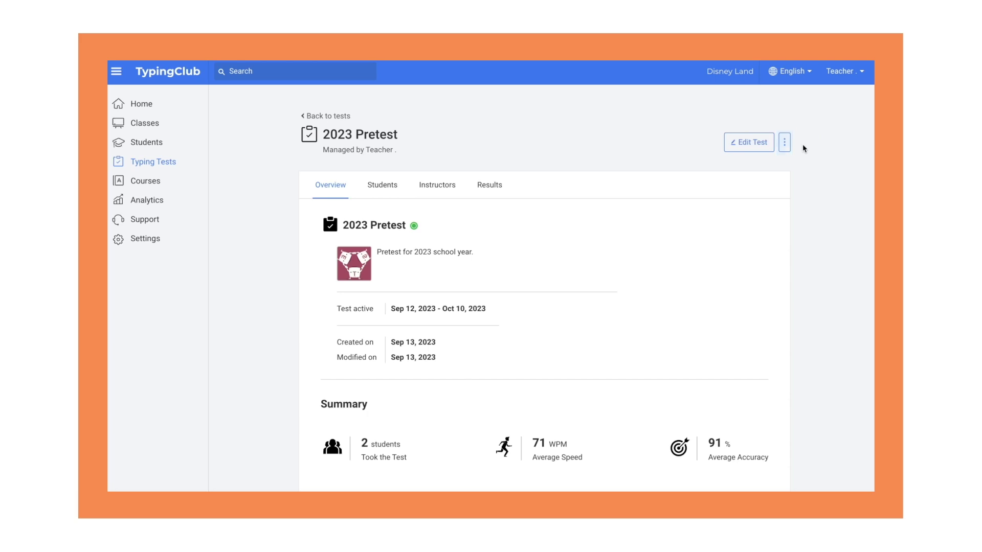
# Pause the 2023 Pretest so it is unavailable on the students' dashboards
pyautogui.click(785, 142)
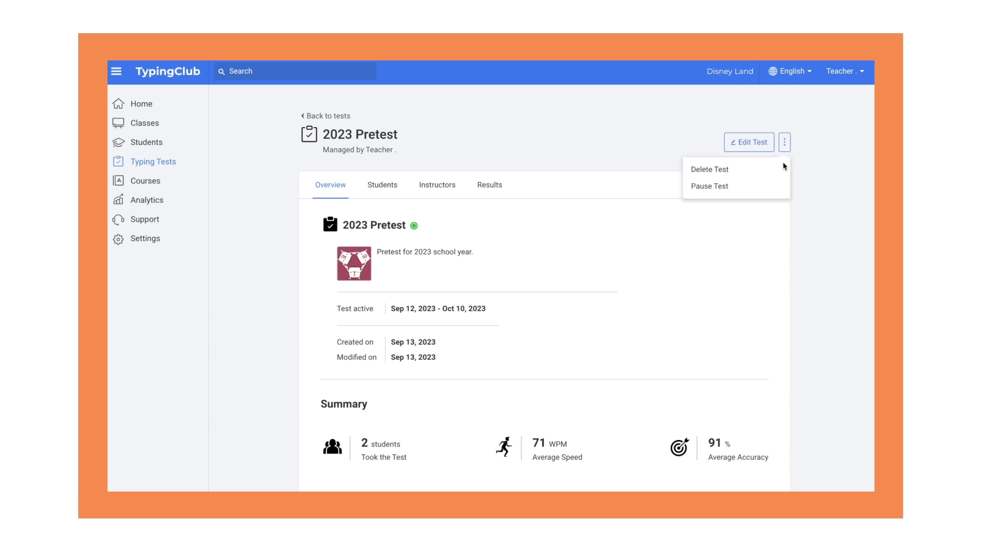
pyautogui.click(782, 193)
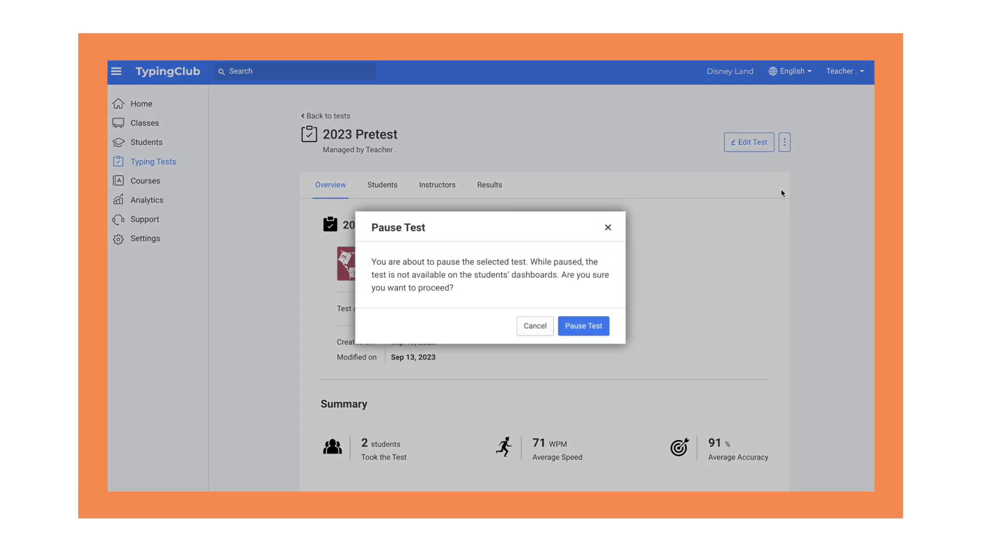
pyautogui.click(576, 332)
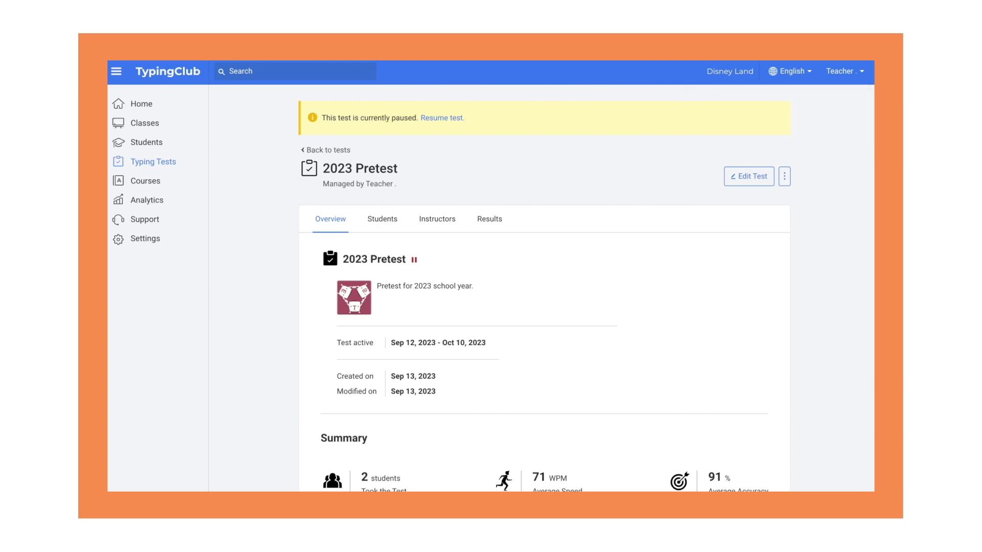